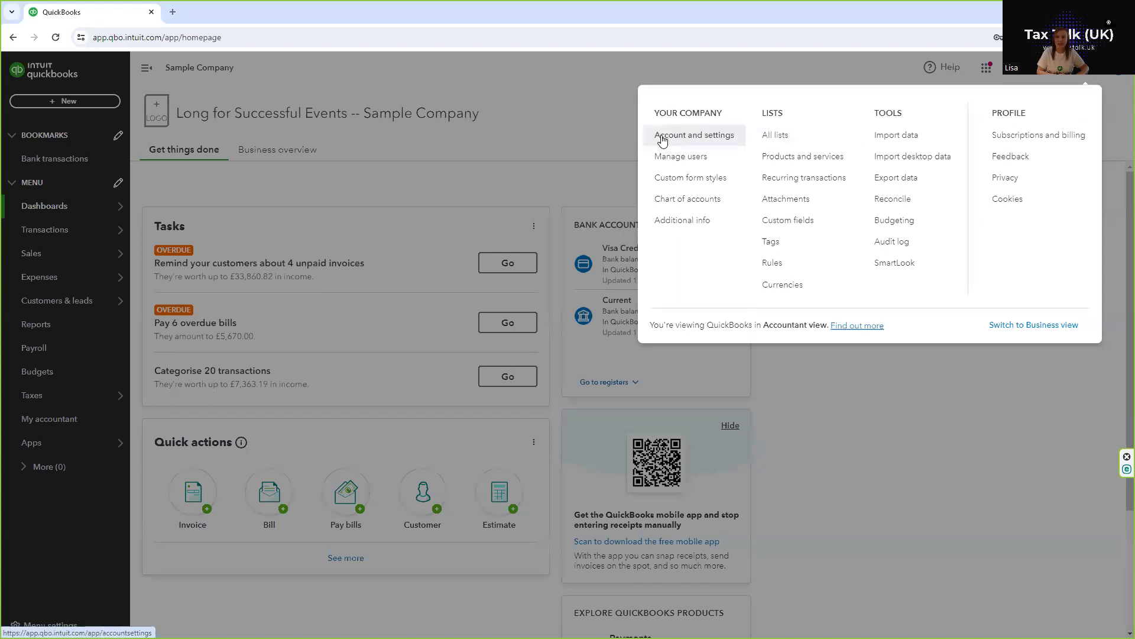
Turn on Close the books in the company's advanced accounting settings, with a closing date of 31/03/2024.
click(664, 138)
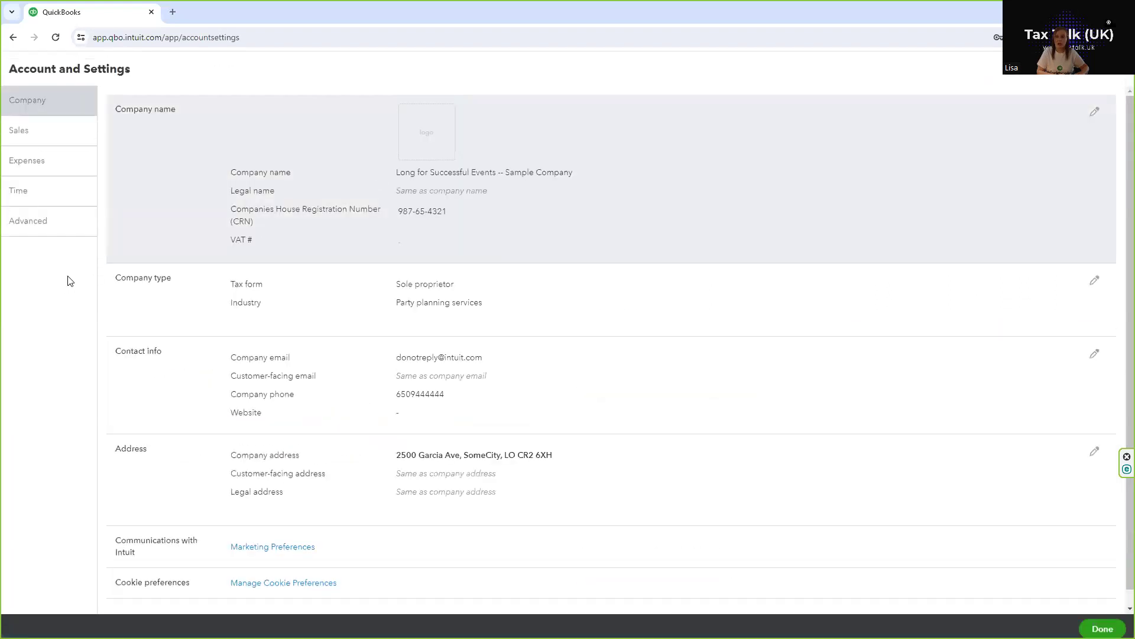
click(41, 232)
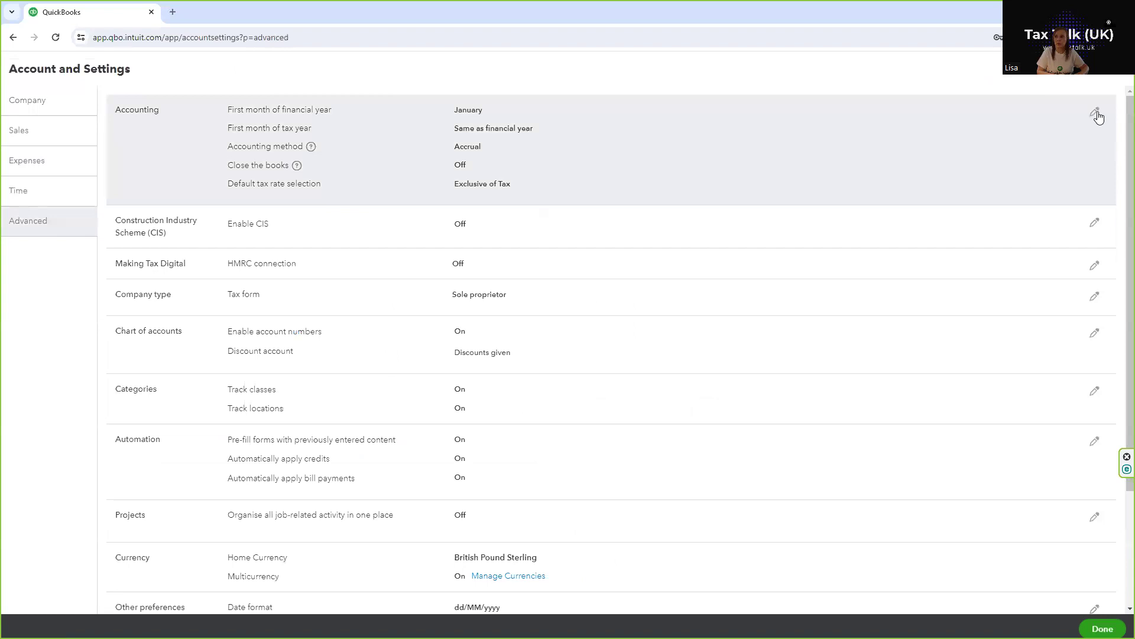
click(1094, 114)
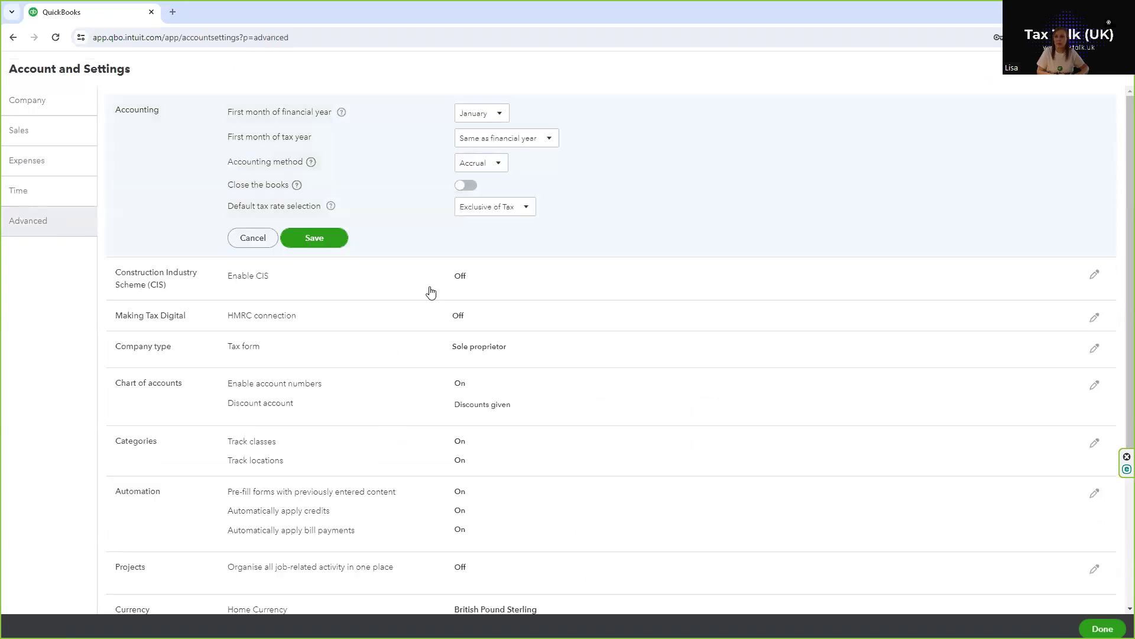
click(466, 185)
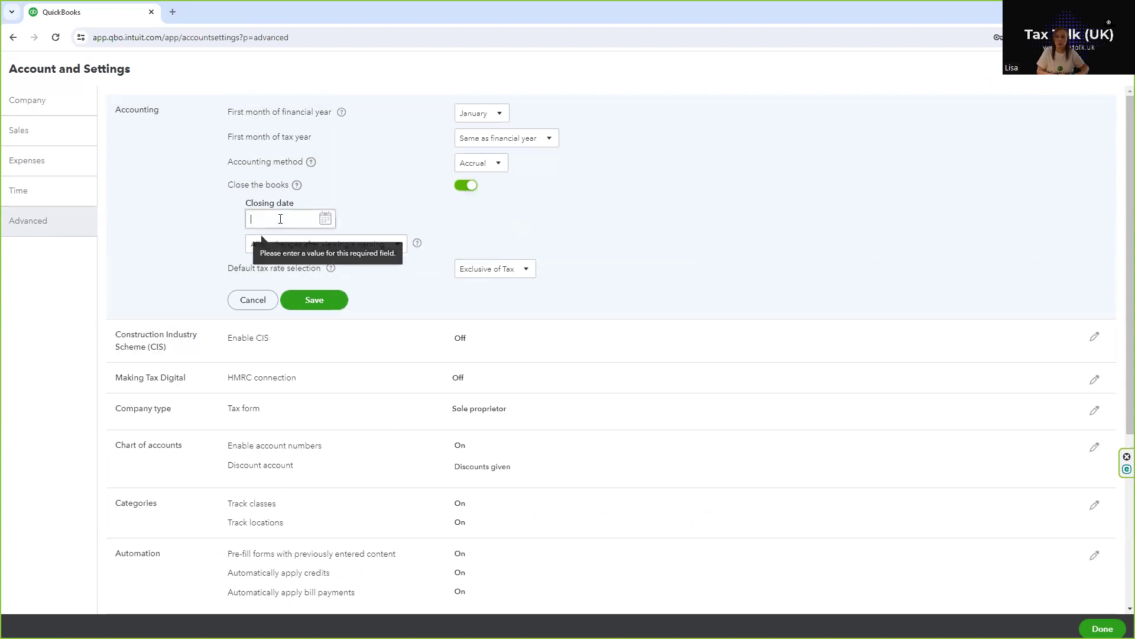
click(327, 219)
click(258, 249)
click(334, 335)
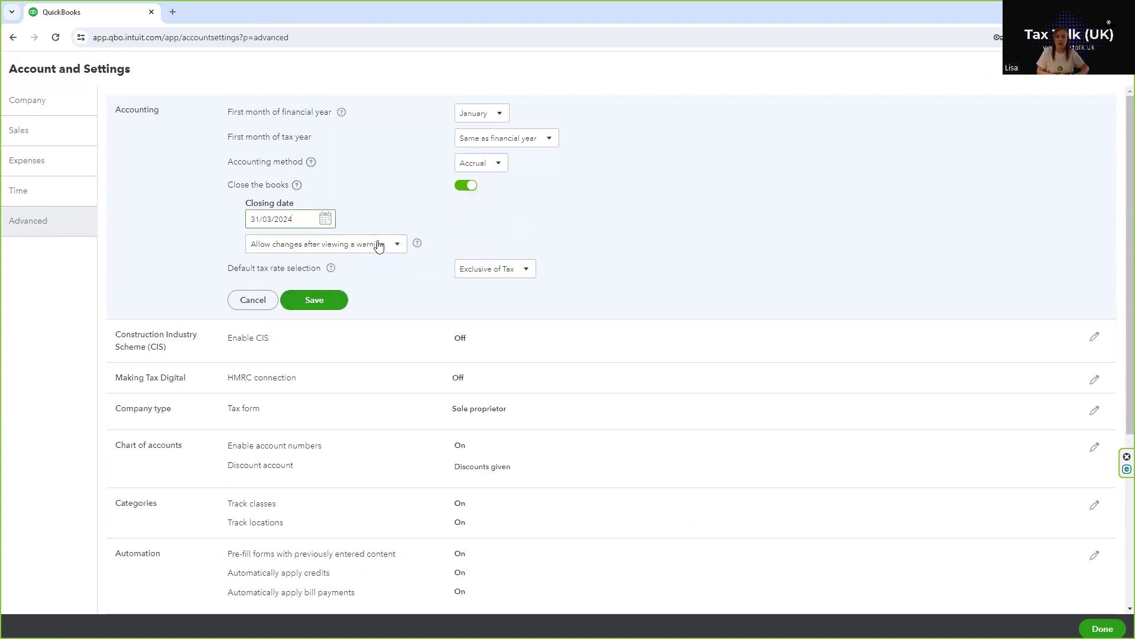
Try the closed-books restriction "Allow changes after viewing a warning and entering password".
click(389, 248)
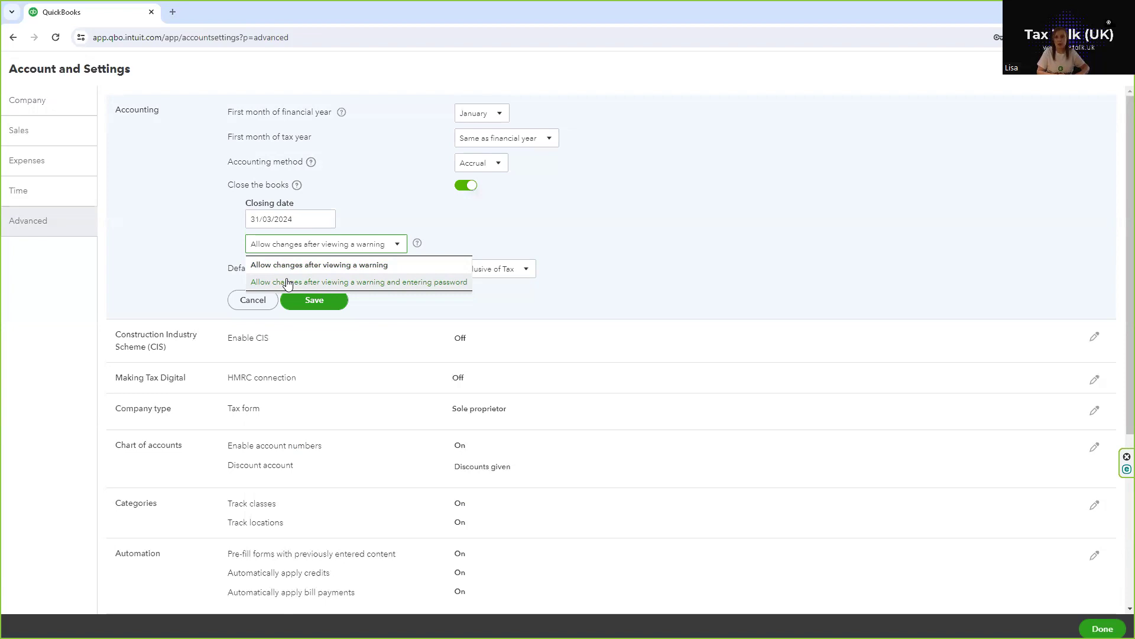
click(287, 264)
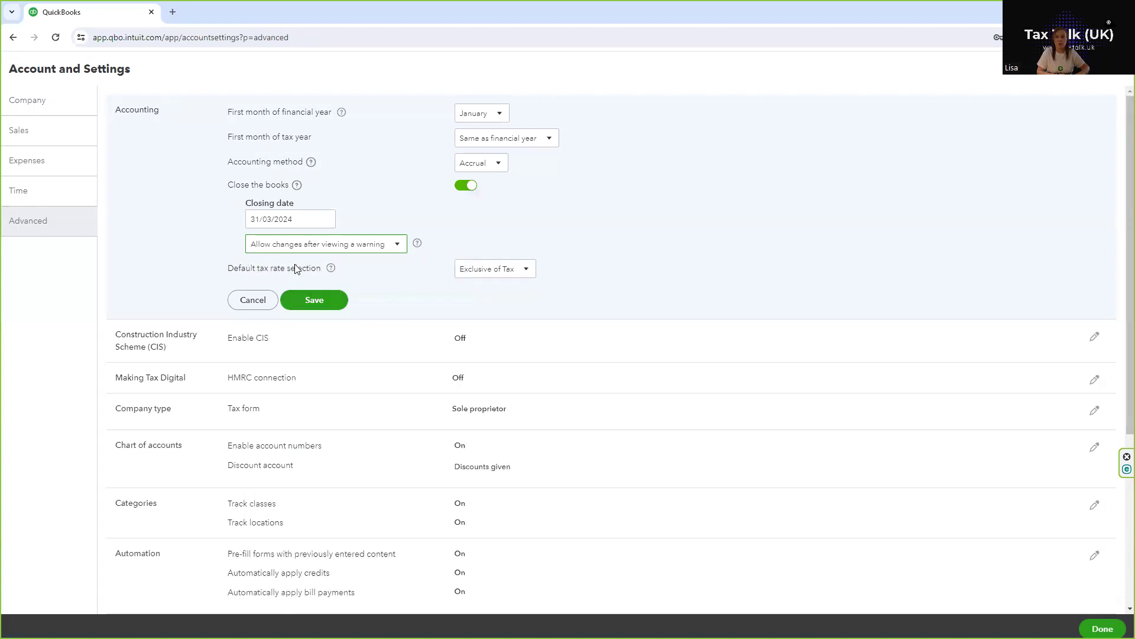
click(293, 244)
click(296, 279)
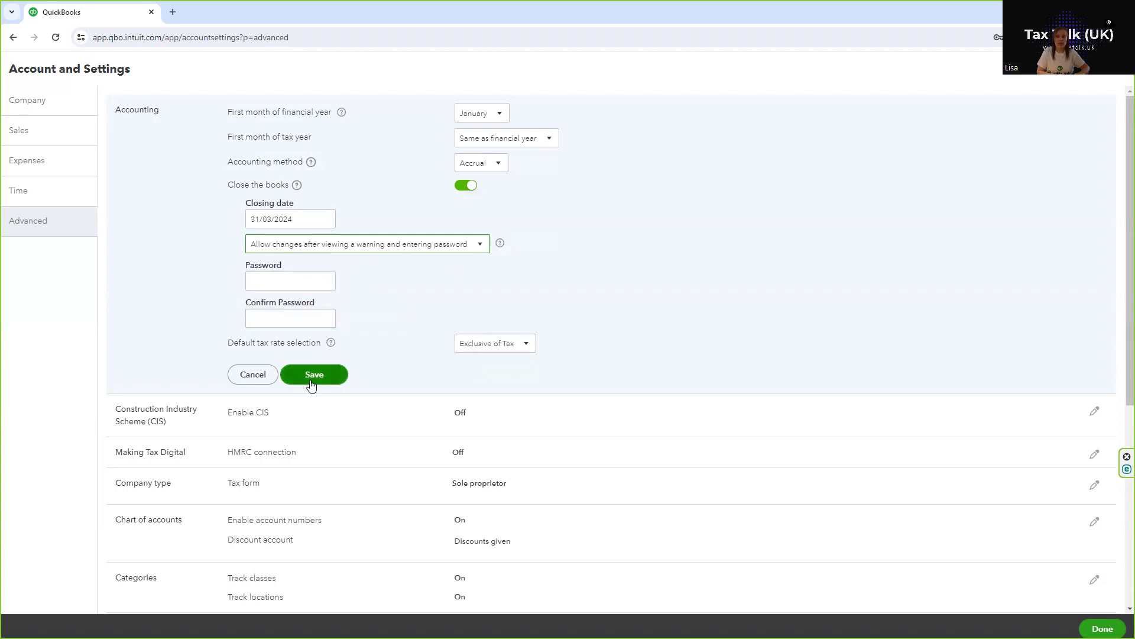
Set the closed-books restriction to "Allow changes after viewing a warning", then save the accounting settings and close them.
click(358, 249)
click(331, 268)
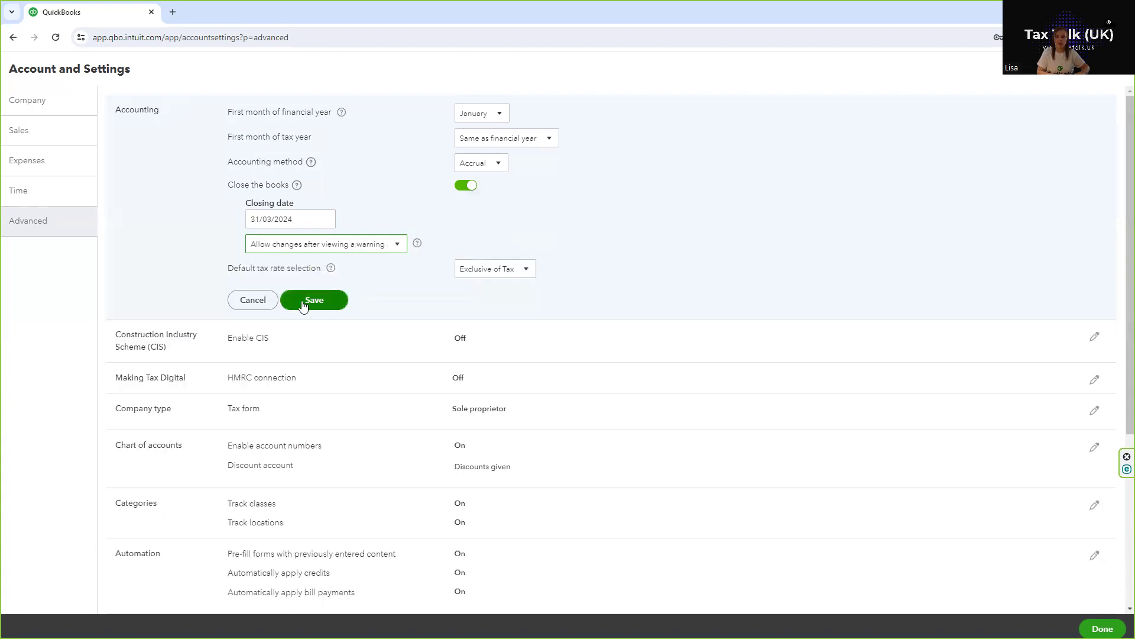
click(303, 302)
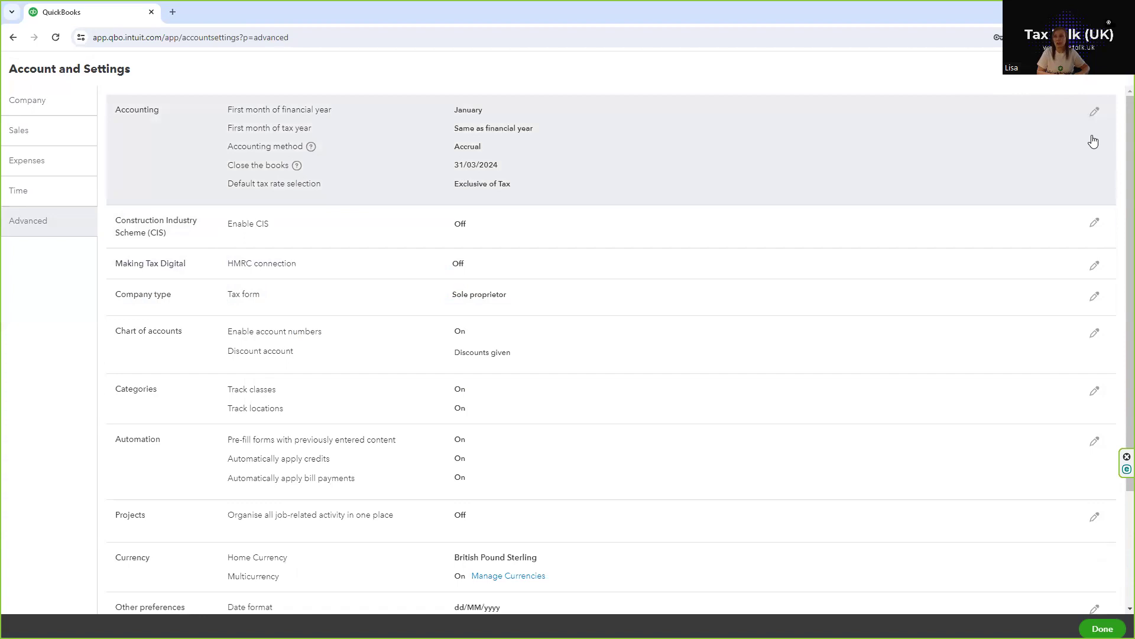
click(1122, 77)
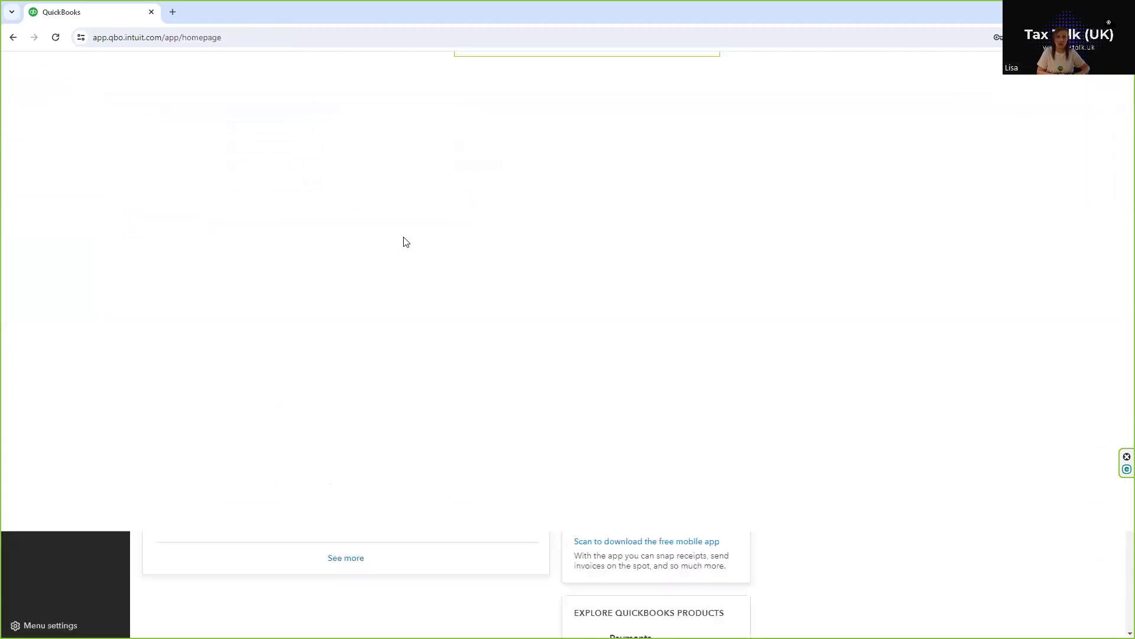
Create a new bill for the supplier Bank of AnyCity with a bill date of 13/03/2024.
click(69, 101)
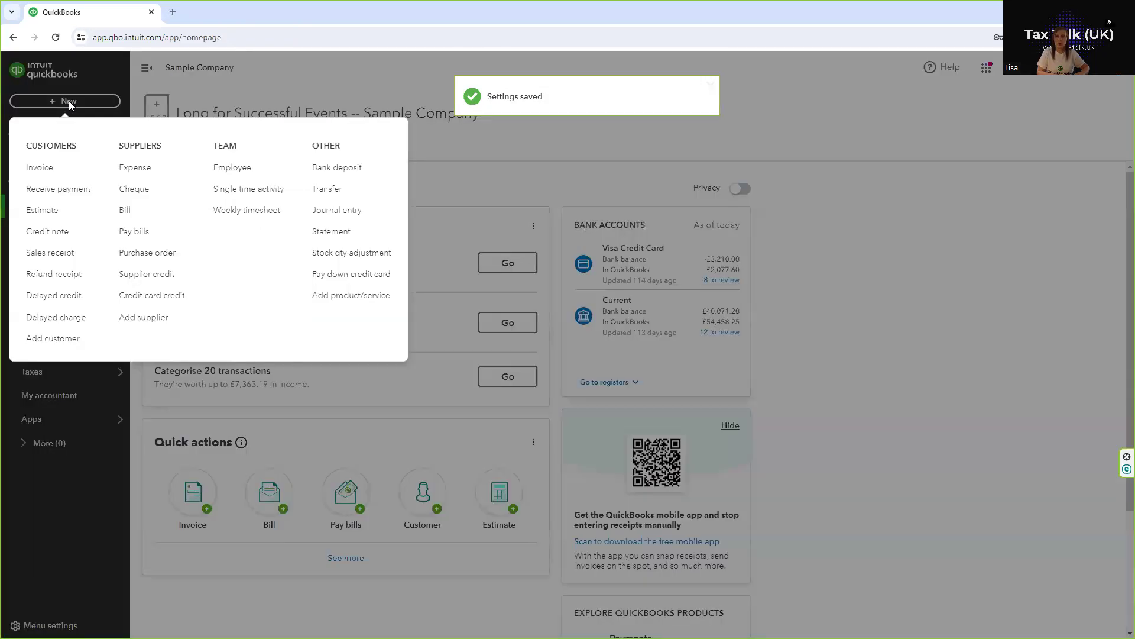
click(133, 210)
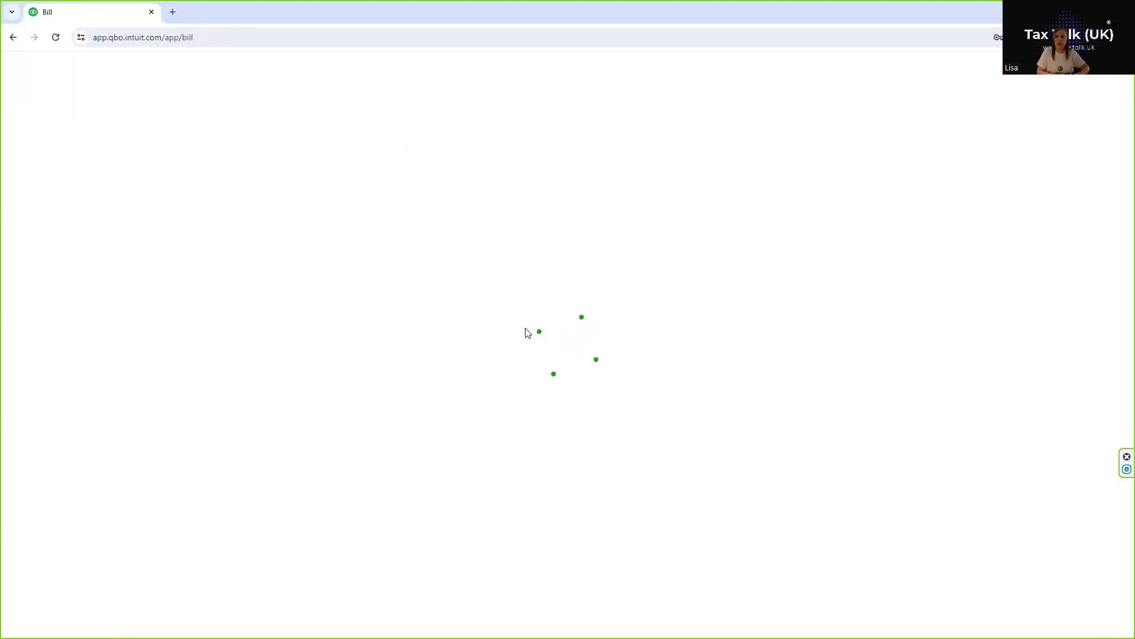
mouse_move(59, 206)
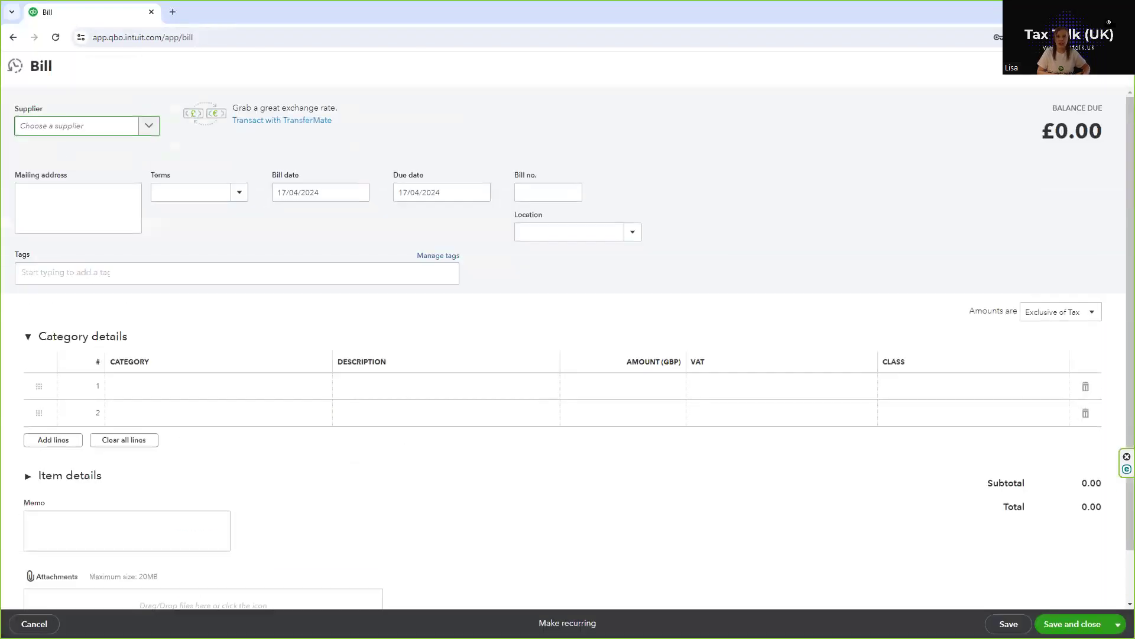
click(149, 125)
click(100, 202)
click(359, 192)
click(284, 223)
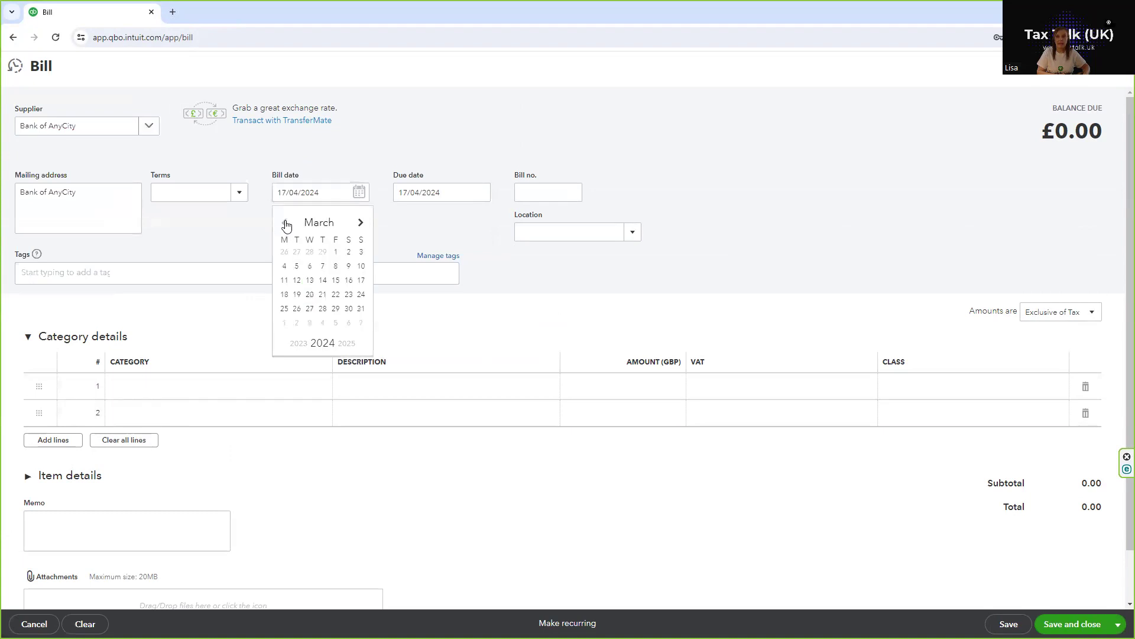
click(309, 280)
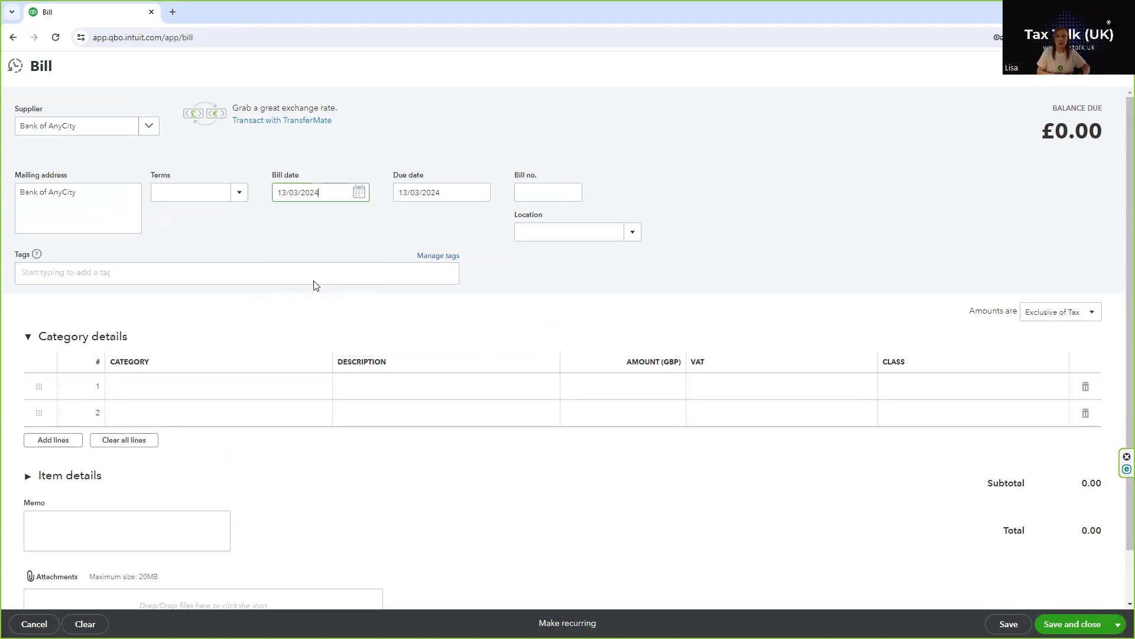
Fill the bill's first category line with Cost of sales, an amount of 100 and No VAT.
click(144, 395)
text(a)
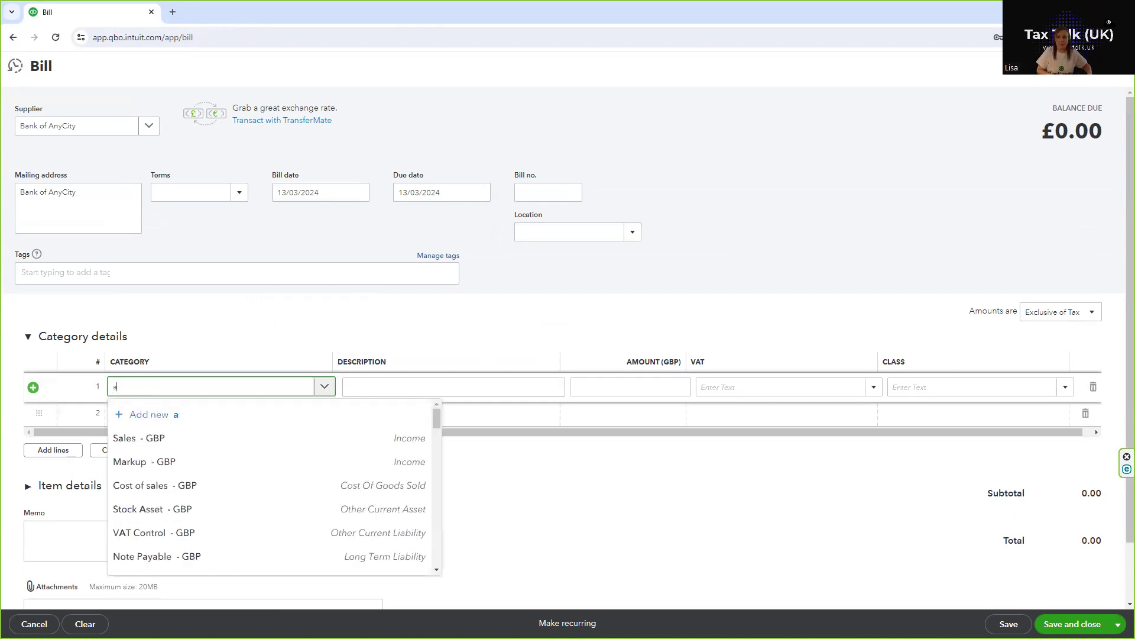
click(158, 493)
click(643, 390)
text(100)
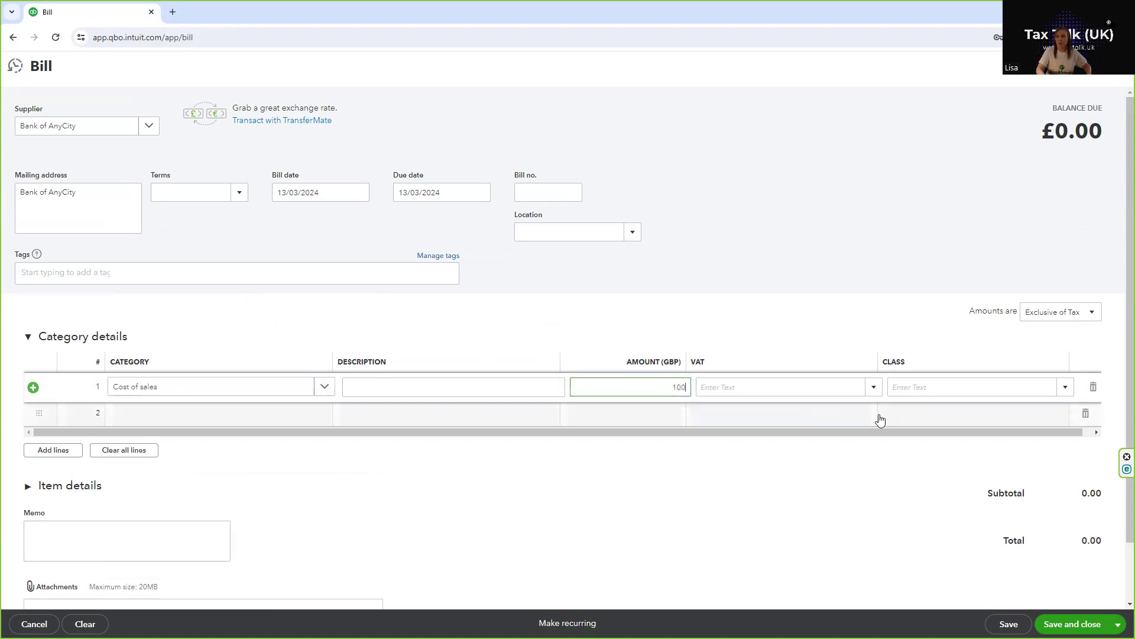
click(852, 389)
text(no)
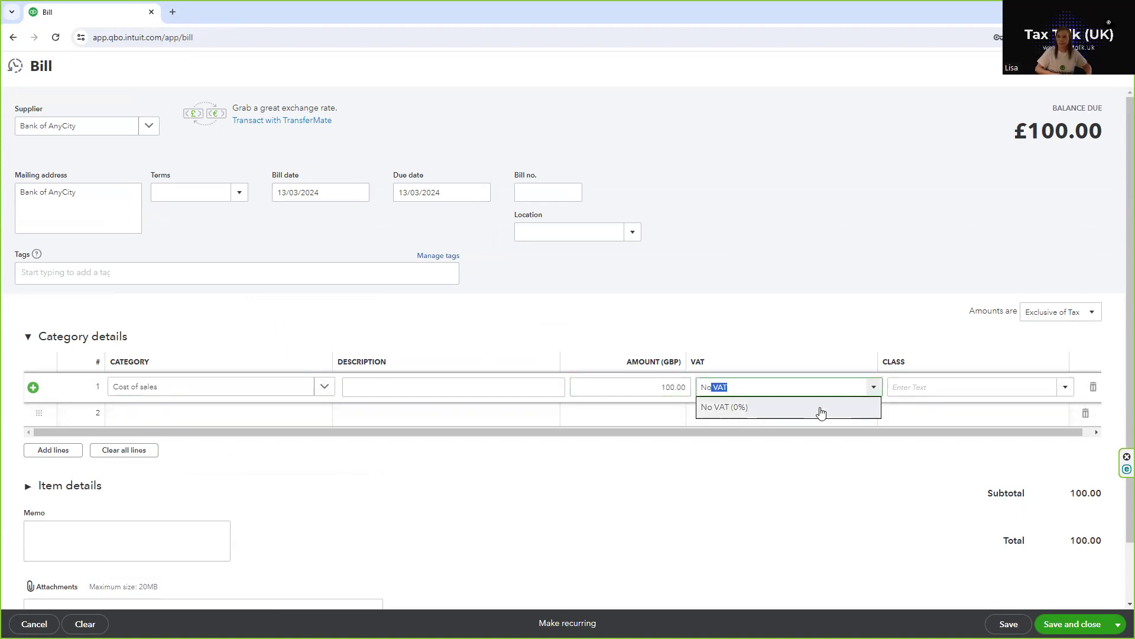
click(818, 409)
Try to save the bill, back out of the transaction date confirmation, and set the bill date to 01/04/2024.
key(ctrl+alt+s)
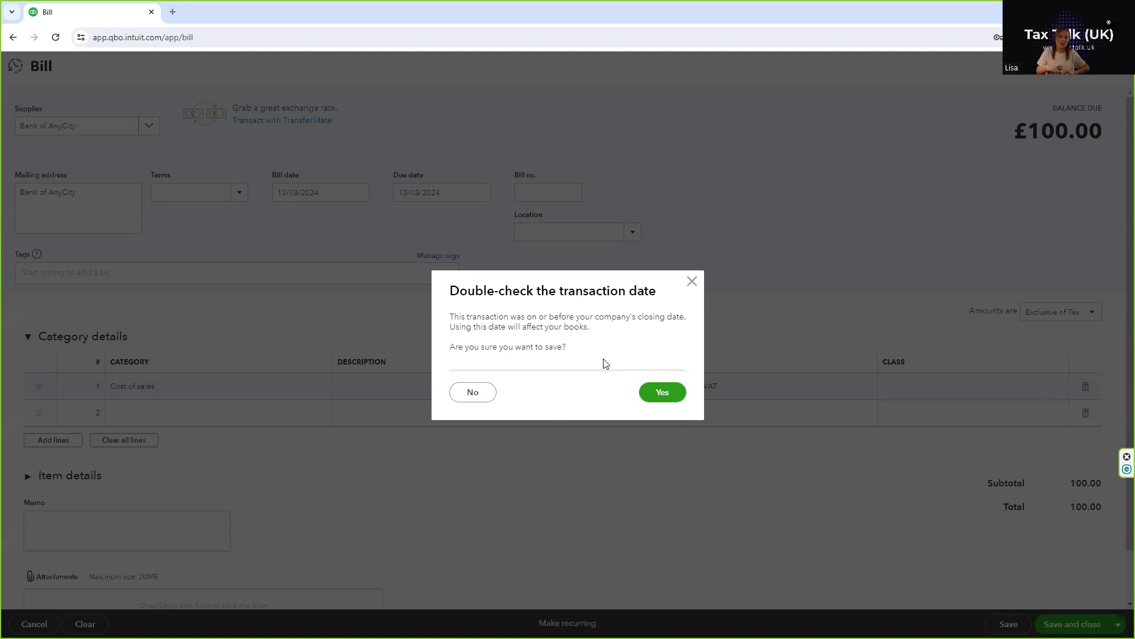
click(692, 281)
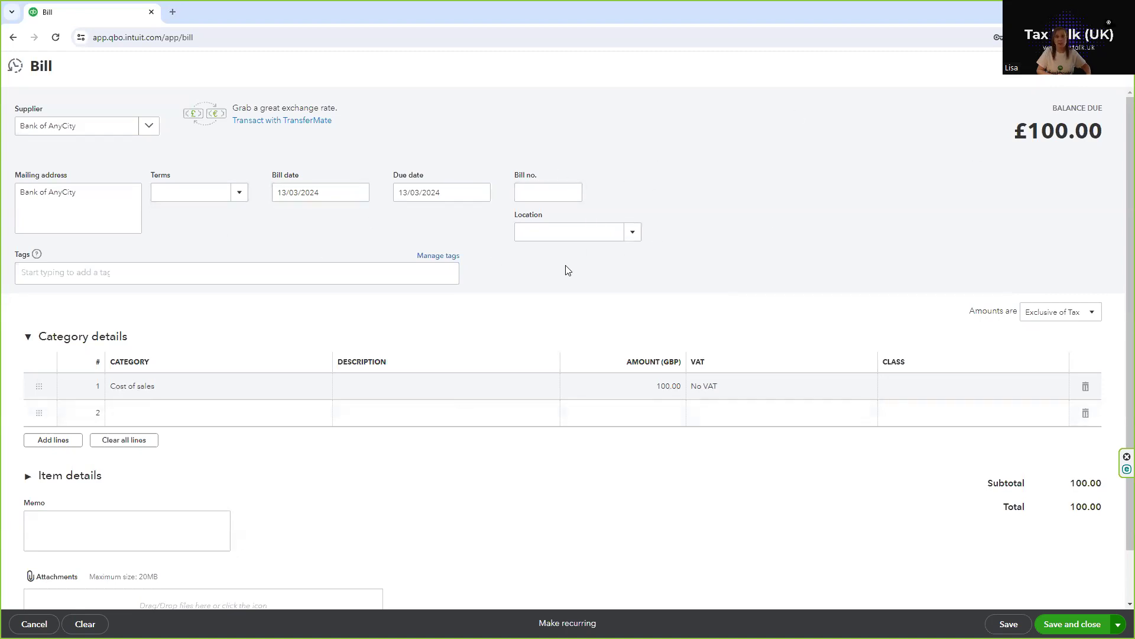
click(357, 194)
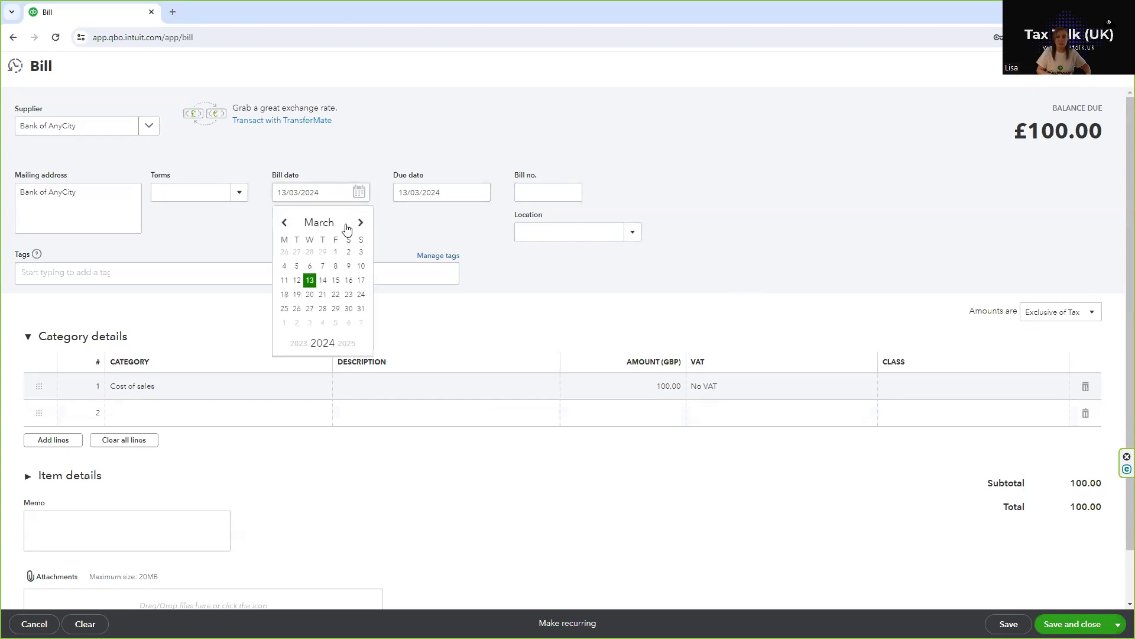
click(283, 323)
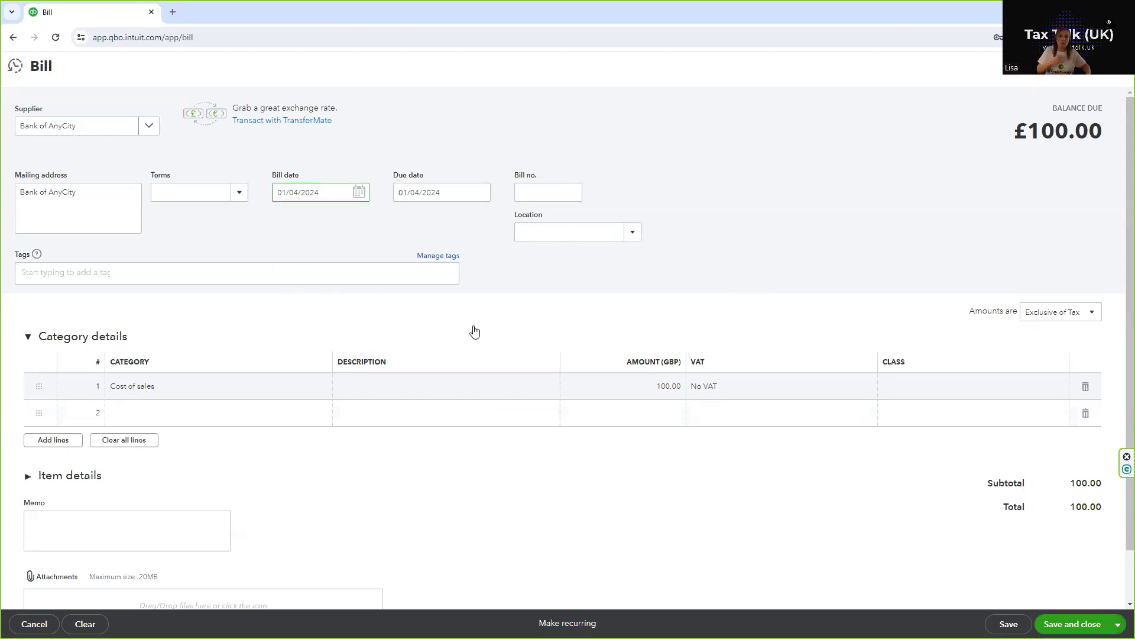